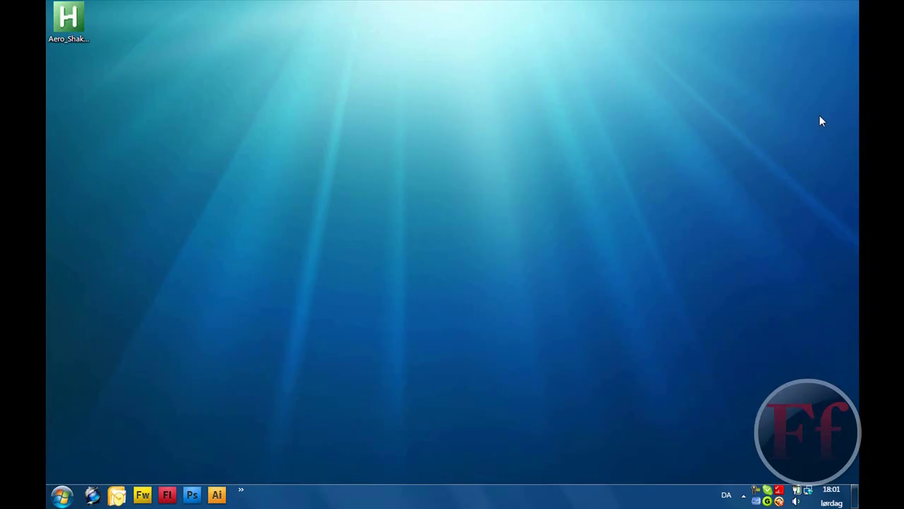
- Drag the Aero_Shake icon from the top-left corner to the desktop centre and deselect it
drag(828, 27, 556, 88)
drag(840, 33, 85, 44)
drag(79, 25, 438, 240)
click(596, 280)
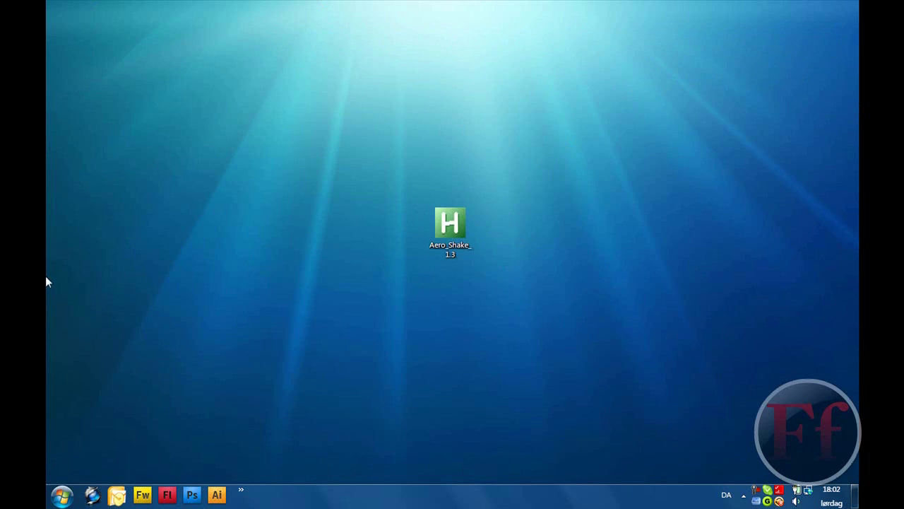
mouse_move(46, 321)
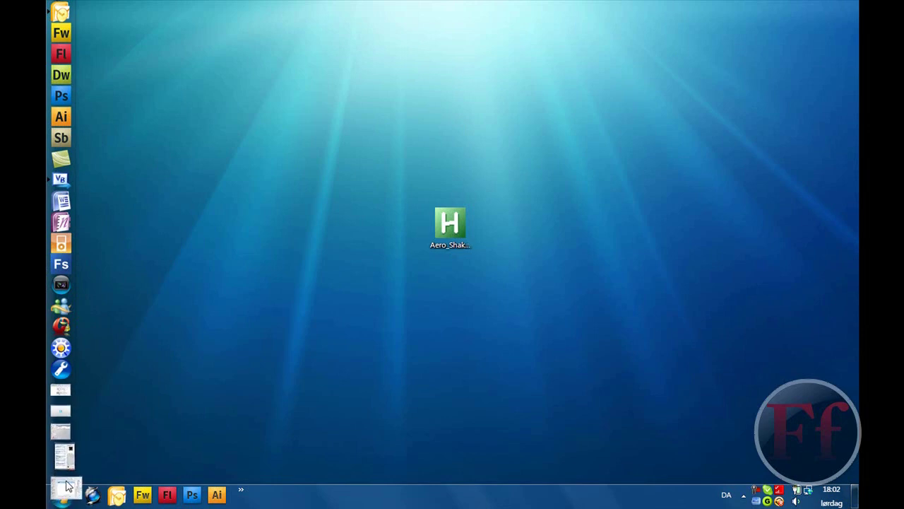
- Restore the Visual Basic WebSurf and Firefox YouTube windows, shrinking Firefox with Visual Basic in front
click(70, 482)
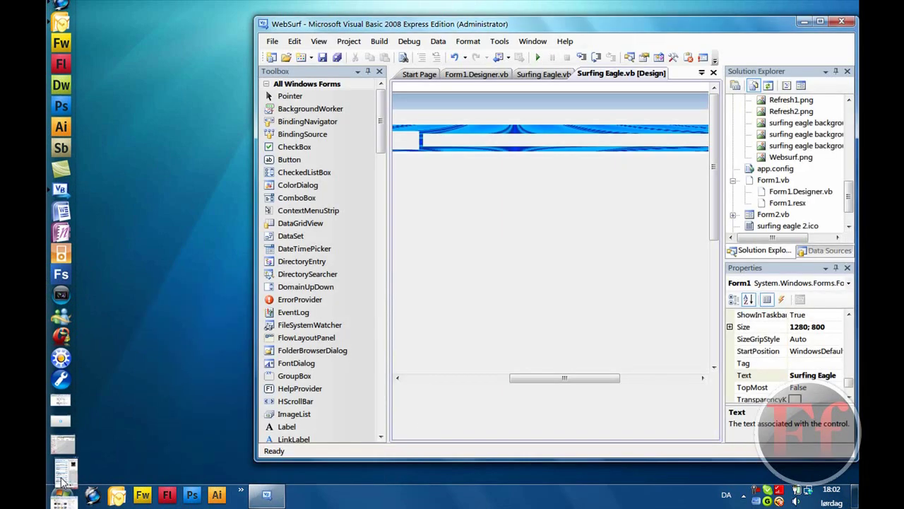
click(58, 497)
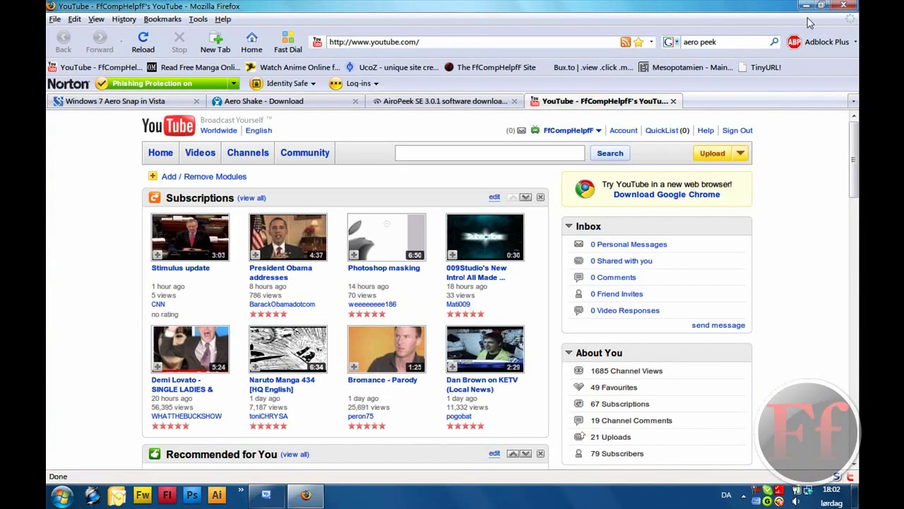
click(821, 6)
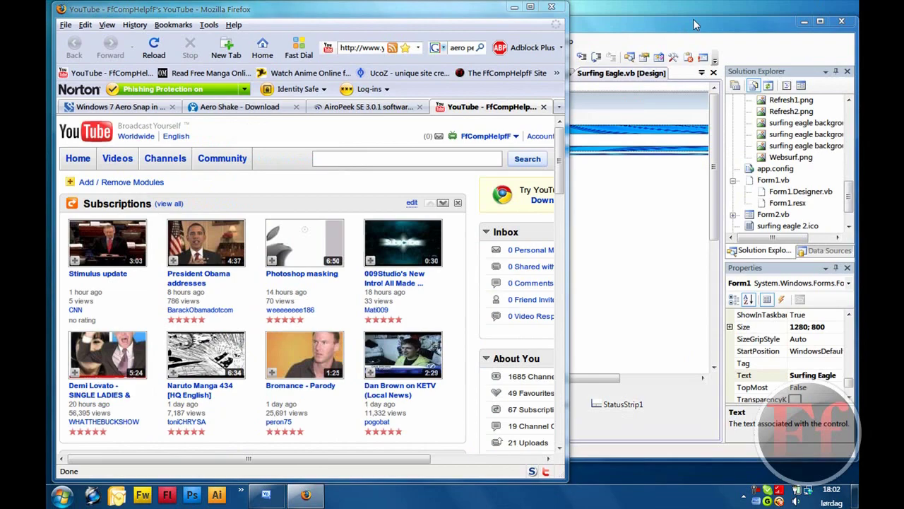
click(715, 33)
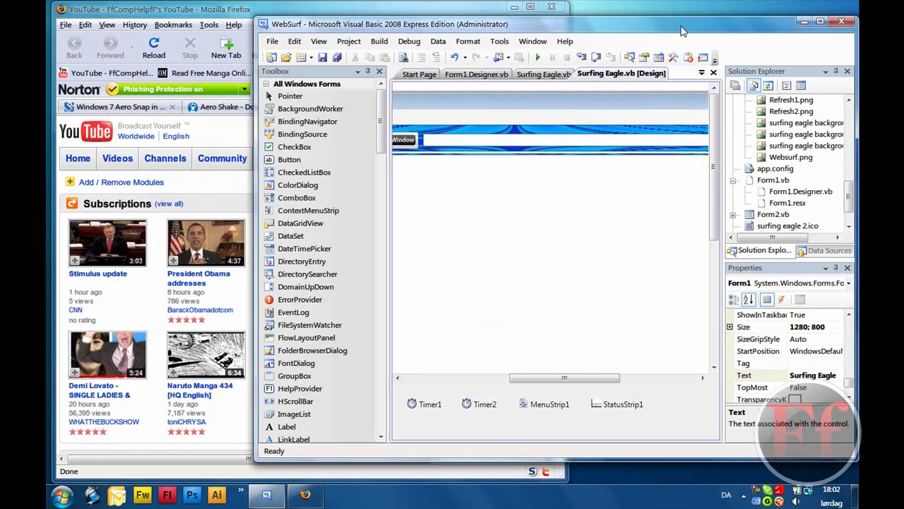
- Shake the Visual Basic window twice to minimize Firefox, then maximize and restore Visual Basic
drag(682, 31, 597, 43)
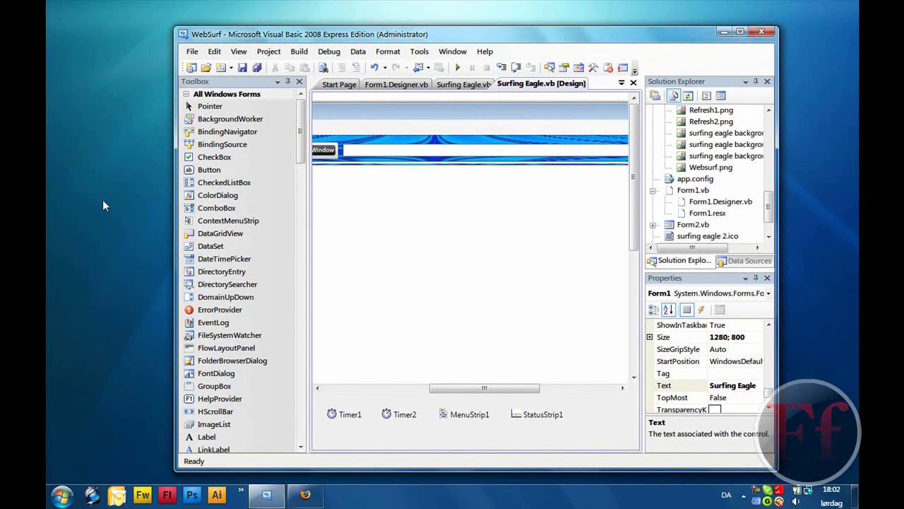
click(317, 497)
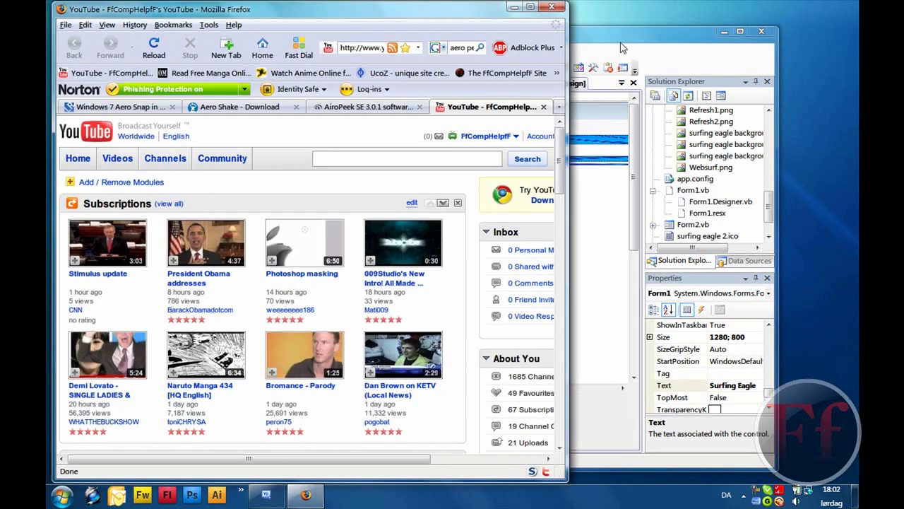
mouse_move(620, 43)
mouse_down()
mouse_move(612, 44)
mouse_move(620, 53)
mouse_move(640, 21)
mouse_move(593, 37)
mouse_up()
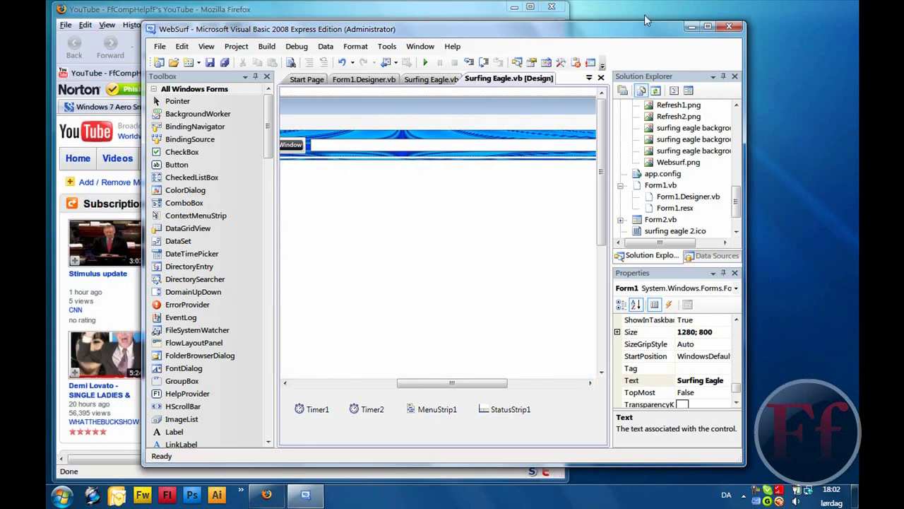
mouse_move(645, 34)
mouse_down()
mouse_move(659, 36)
mouse_move(590, 41)
mouse_up()
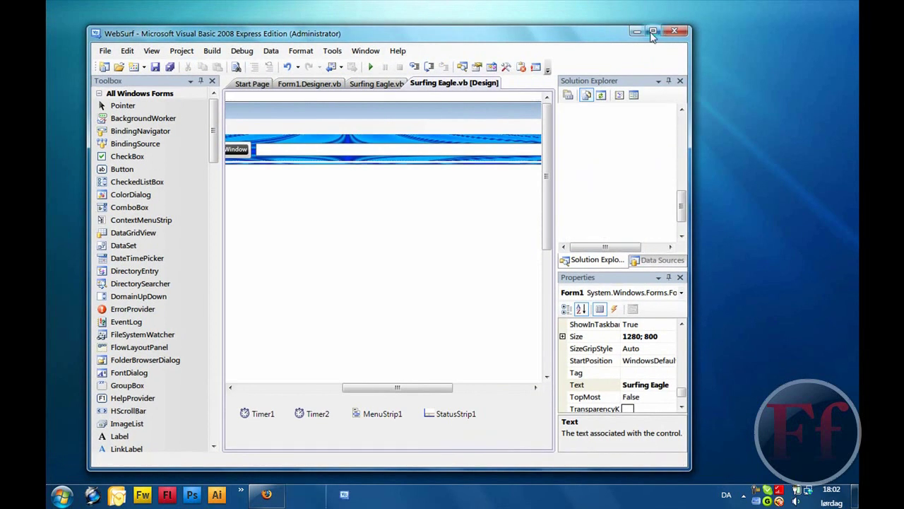
click(651, 33)
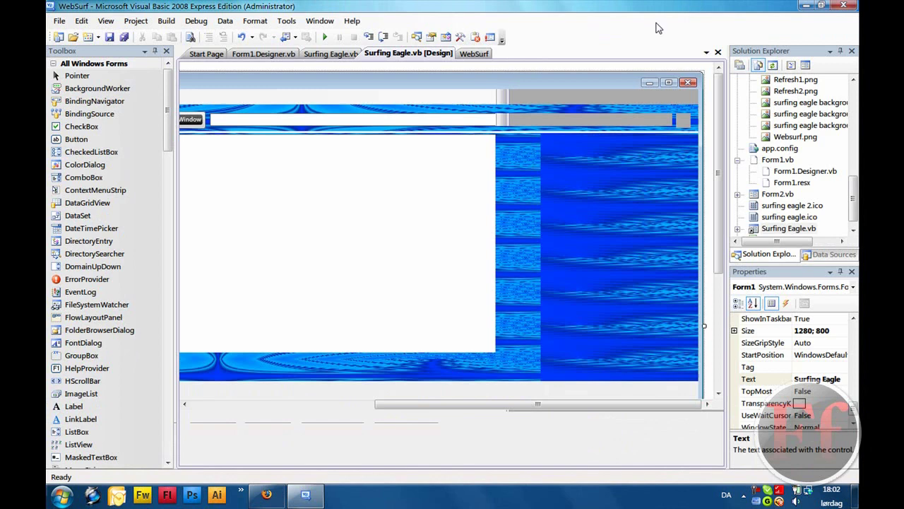
double_click(753, 11)
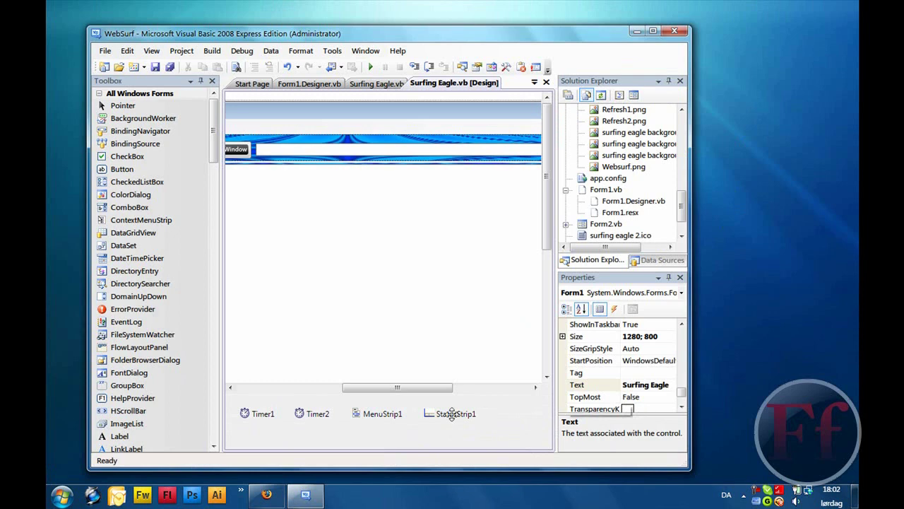
- Bring back Firefox and Visual Basic, then peek at the desktop with Win+Space and Alt+Tab between windows
click(265, 495)
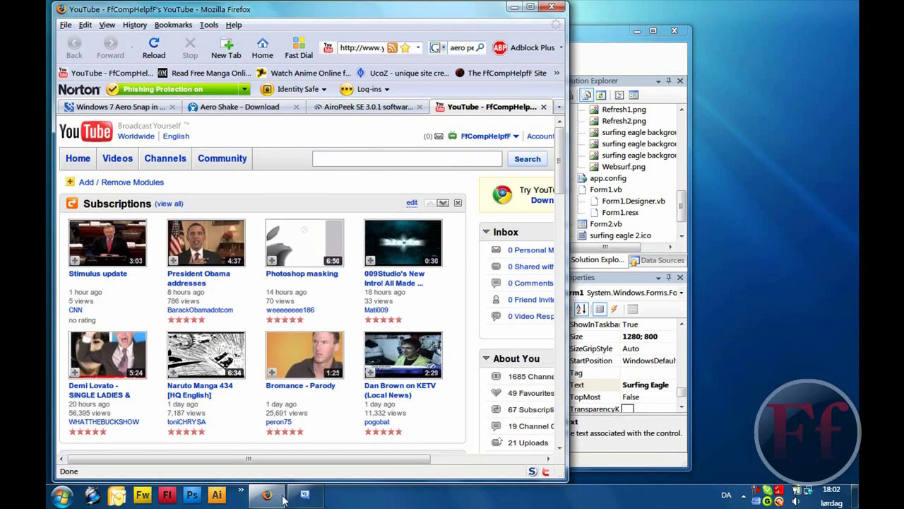
click(618, 44)
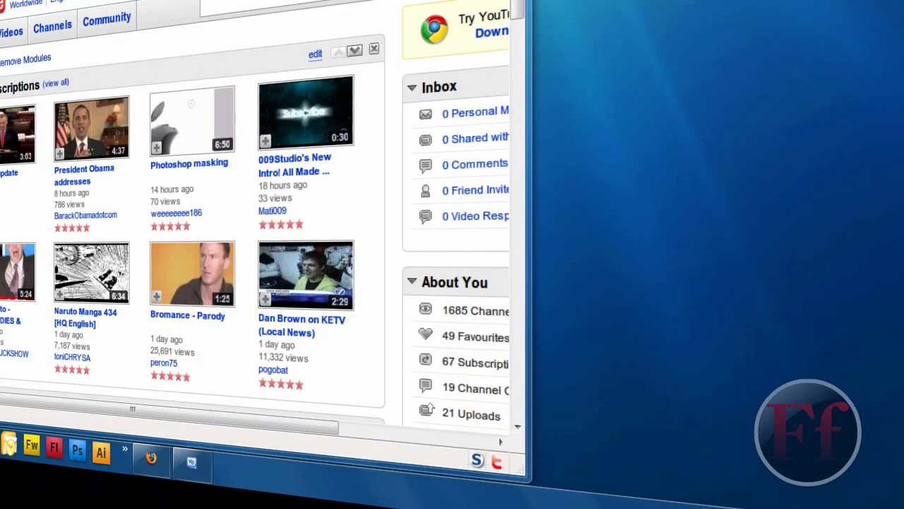
key(super+space)
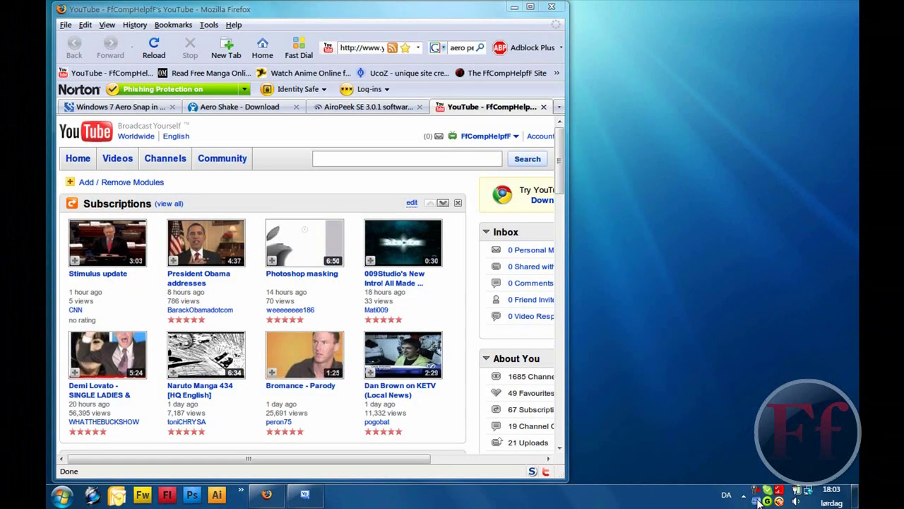
key(alt+Tab)
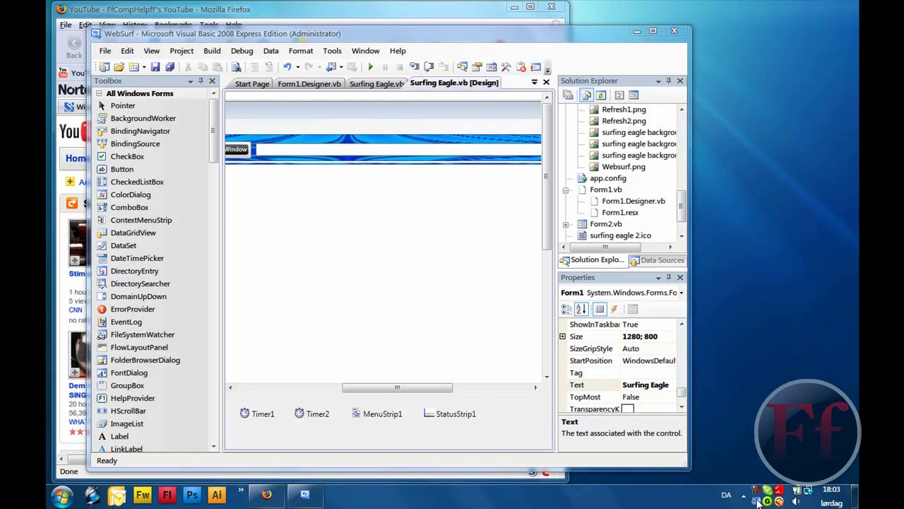
key(alt+Tab)
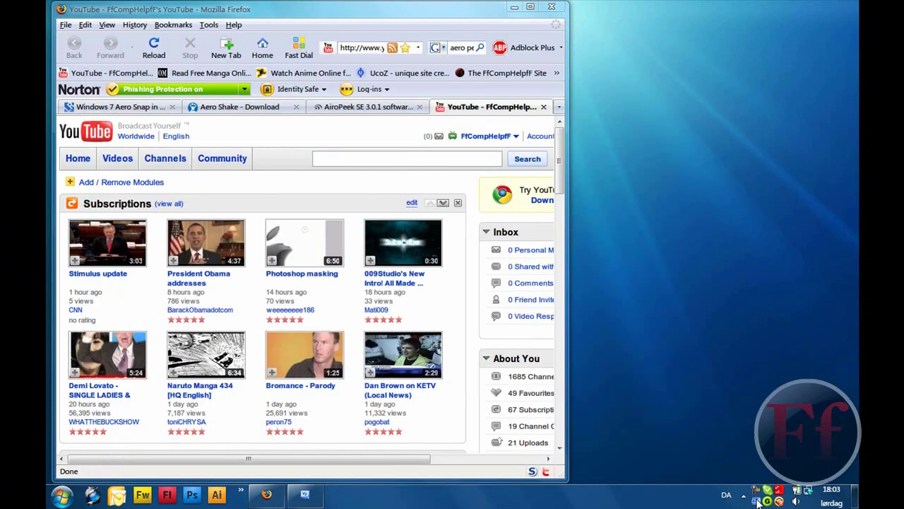
key(super+space)
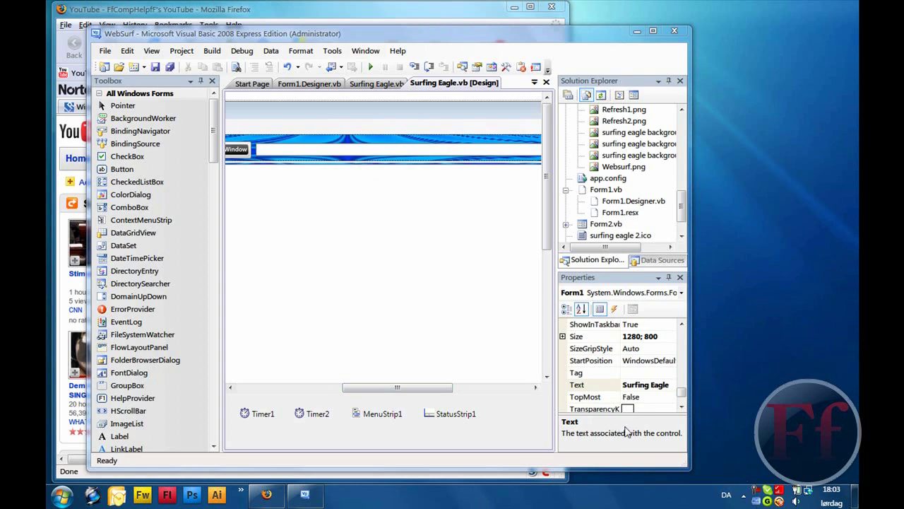
- Snap Visual Basic to full screen at the top edge, drag it back out, and resize its left side
drag(558, 38, 612, 1)
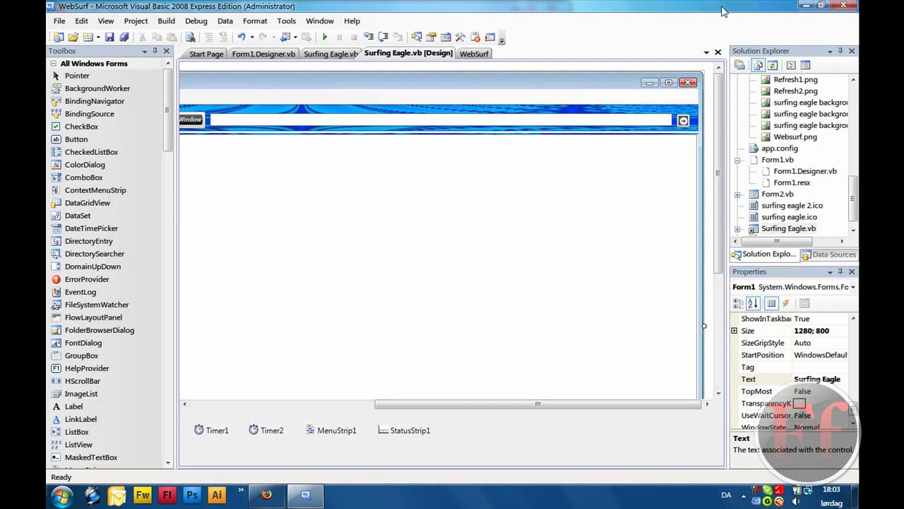
drag(722, 11, 668, 1)
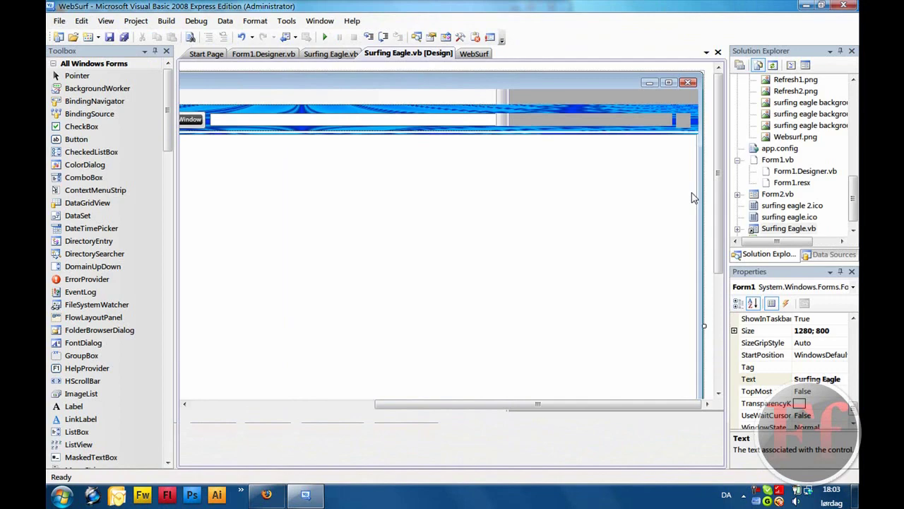
drag(650, 5, 775, 34)
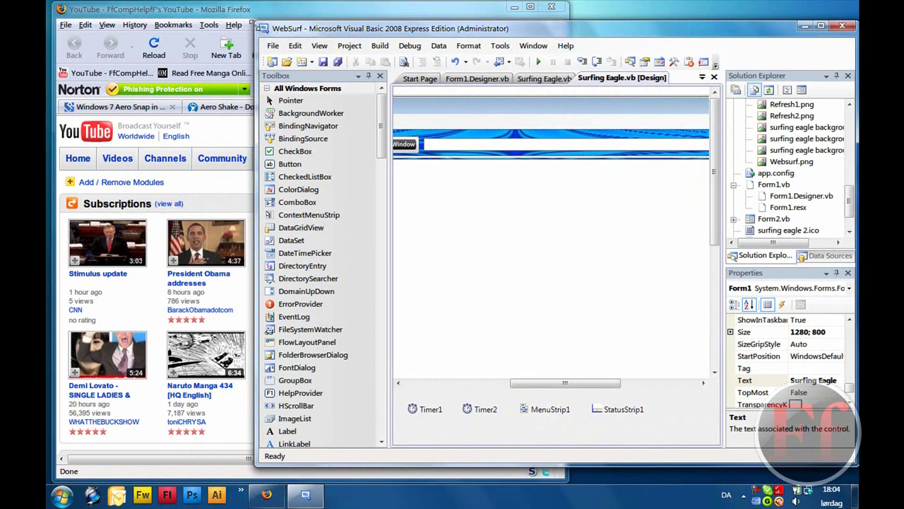
drag(254, 22, 364, 5)
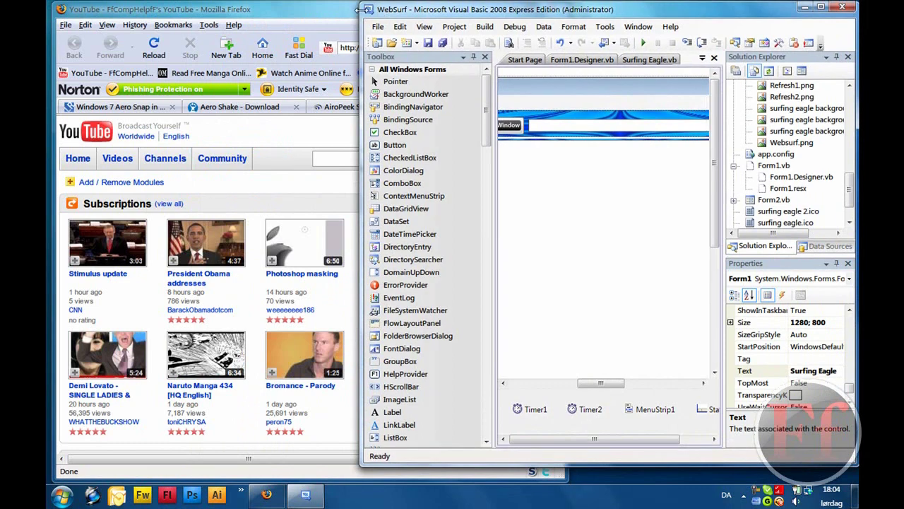
drag(360, 21, 305, 40)
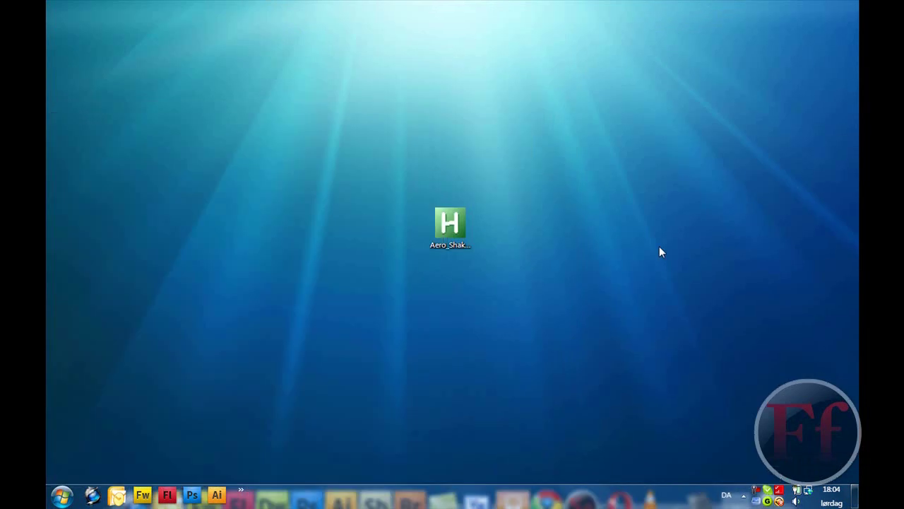
- Move the Aero_Shake_1.3 icon higher, show and hide the hidden tray icons, and open Start
drag(698, 254, 651, 265)
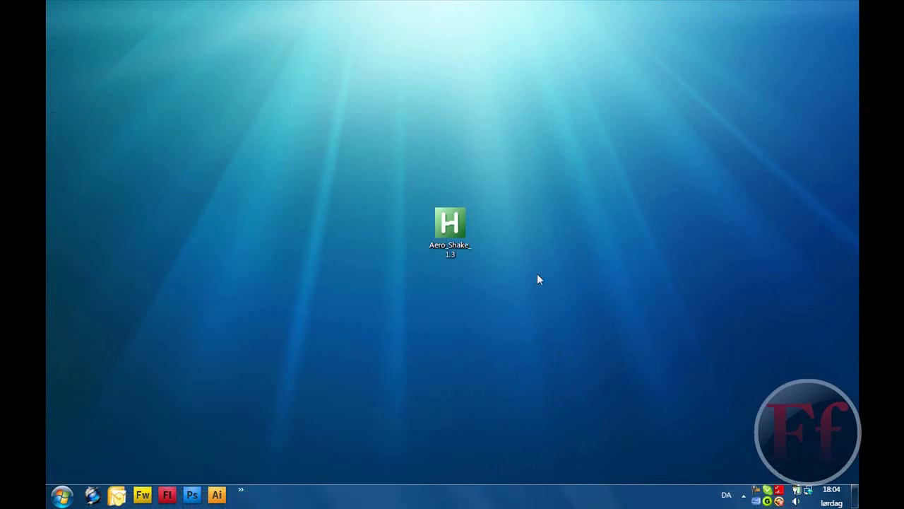
drag(463, 242, 448, 173)
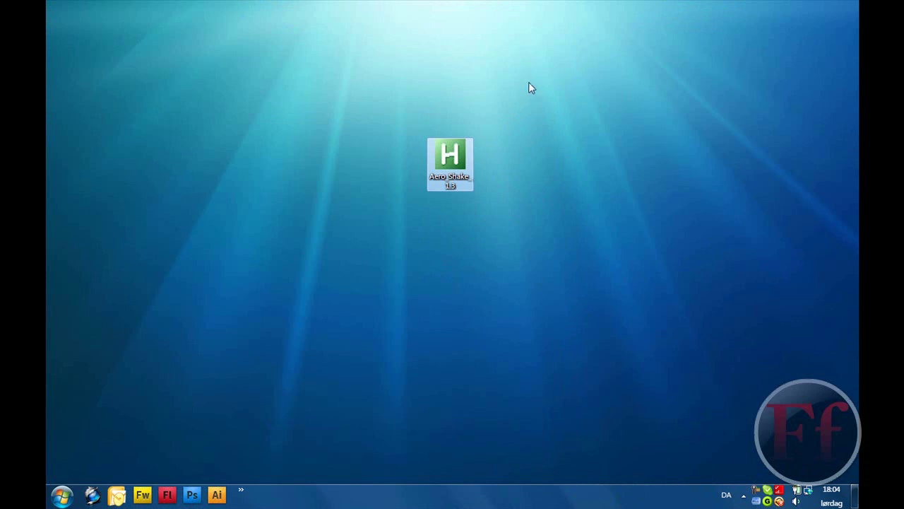
click(744, 496)
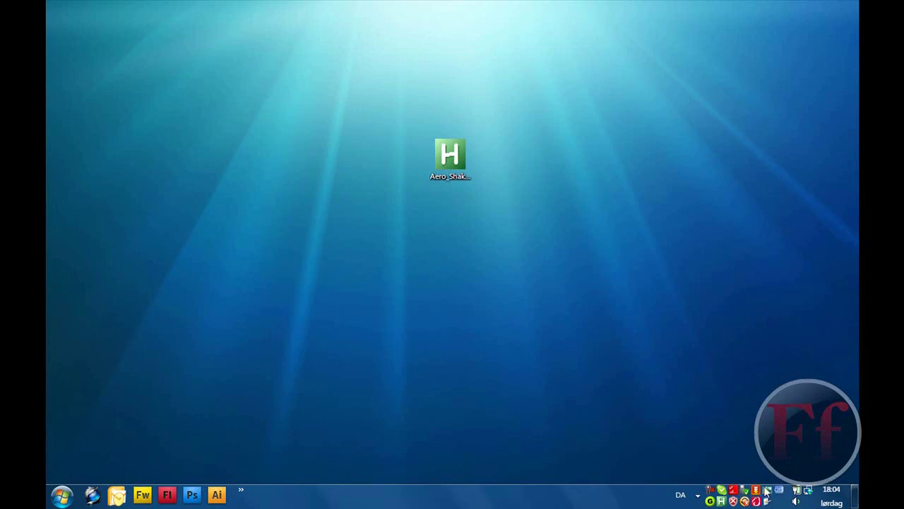
click(671, 407)
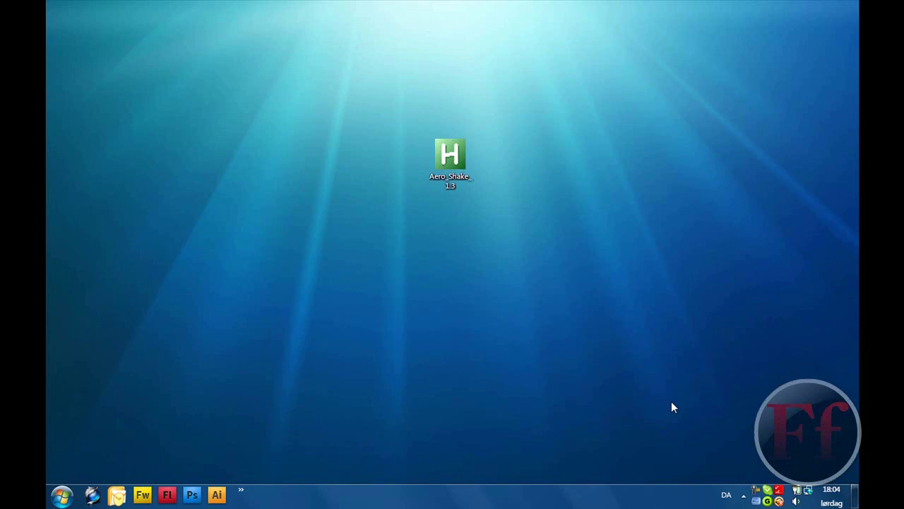
key(super)
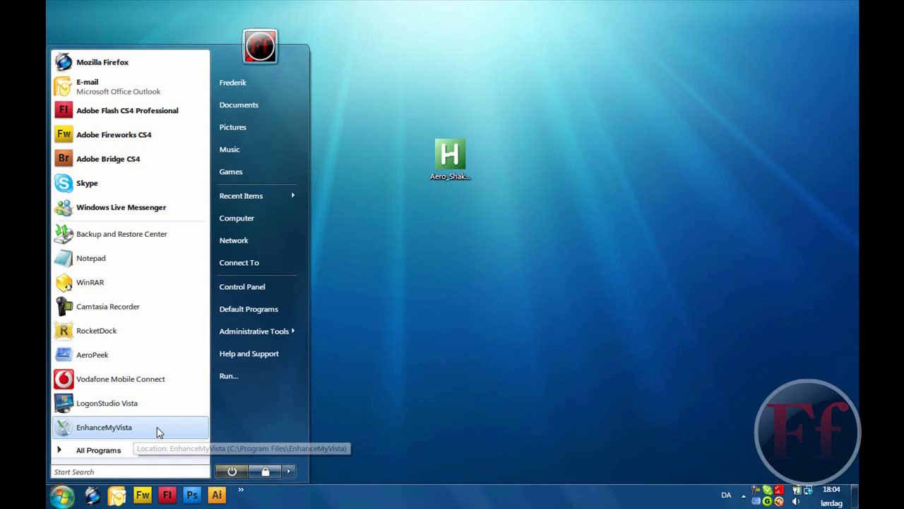
- Carry the Aero_Shake_1.3 shortcut through Start's All Programs list and drop it into Startup
click(392, 364)
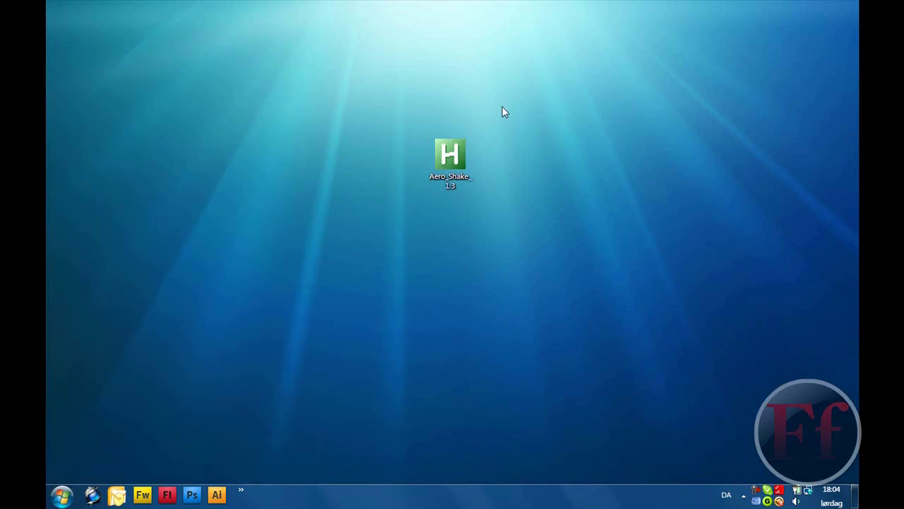
drag(468, 161, 134, 453)
key(super)
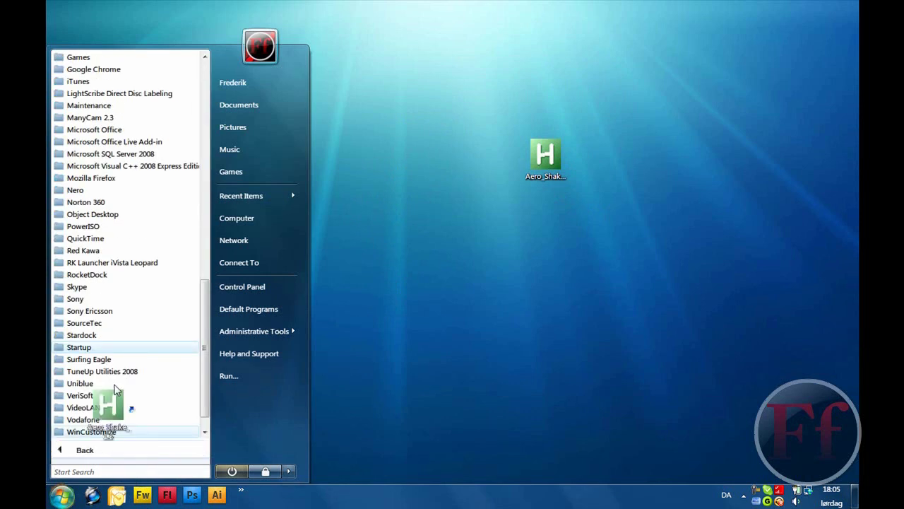
drag(116, 389, 85, 387)
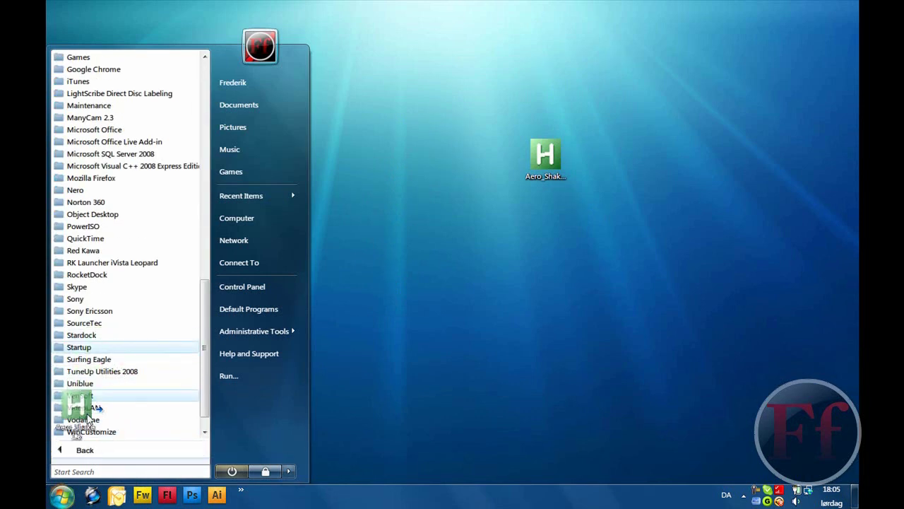
drag(87, 420, 150, 356)
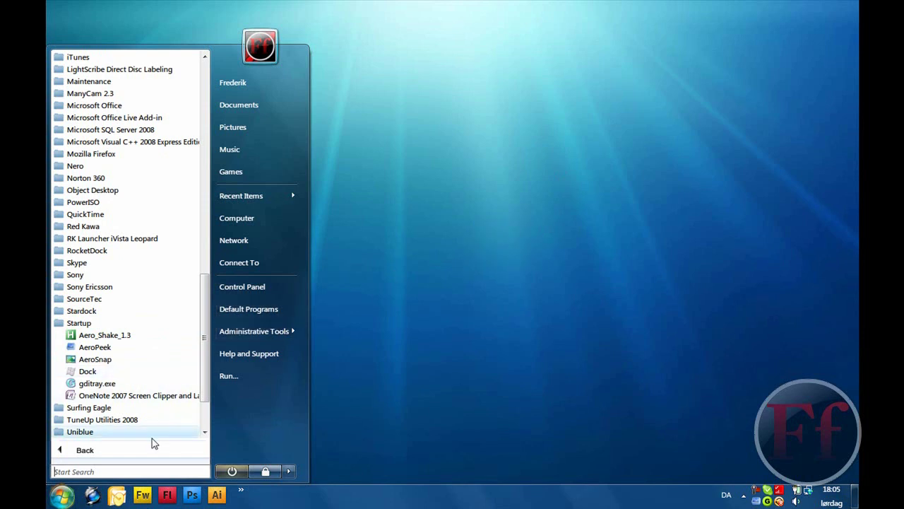
click(63, 494)
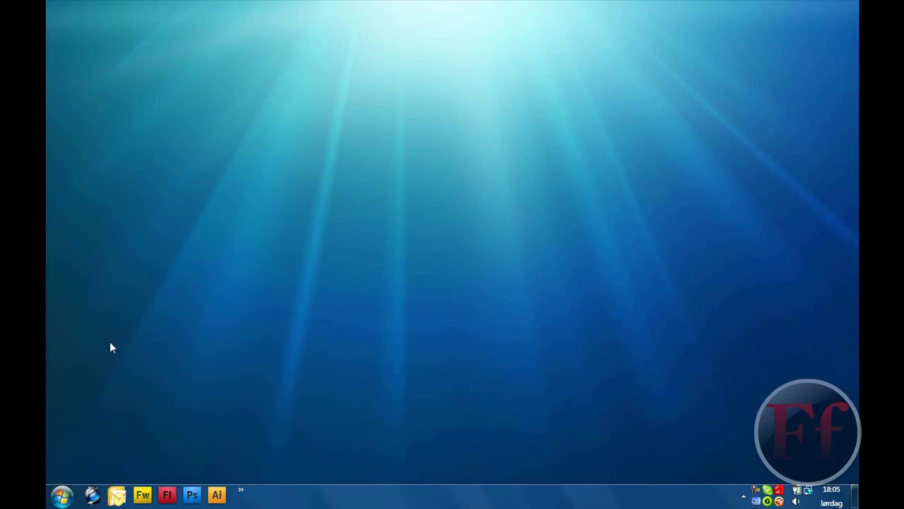